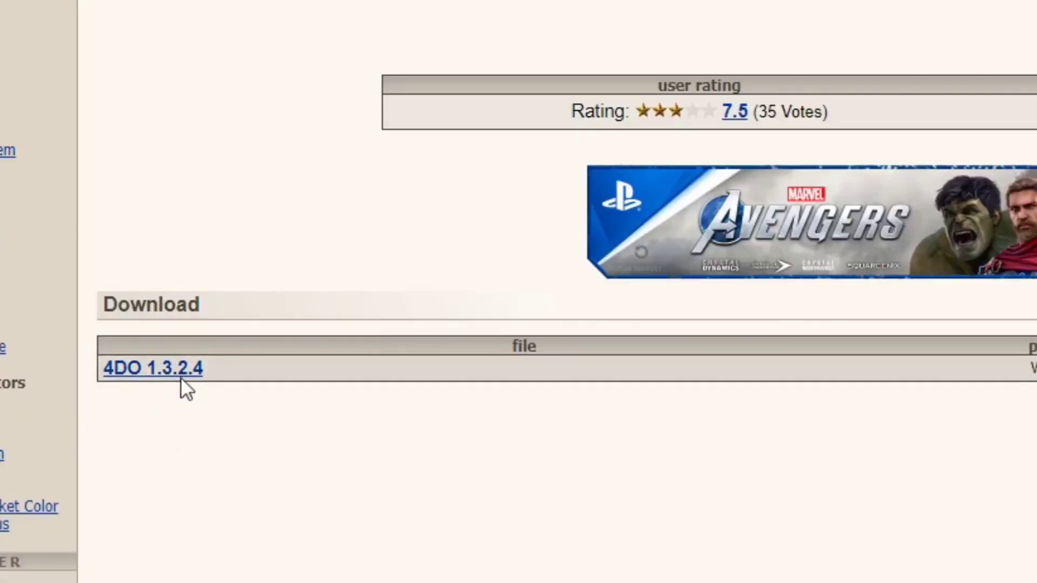
Download 4DO 1.3.2.4 from Emulator Zone and move the zip from the Downloads folder to the desktop.
click(180, 373)
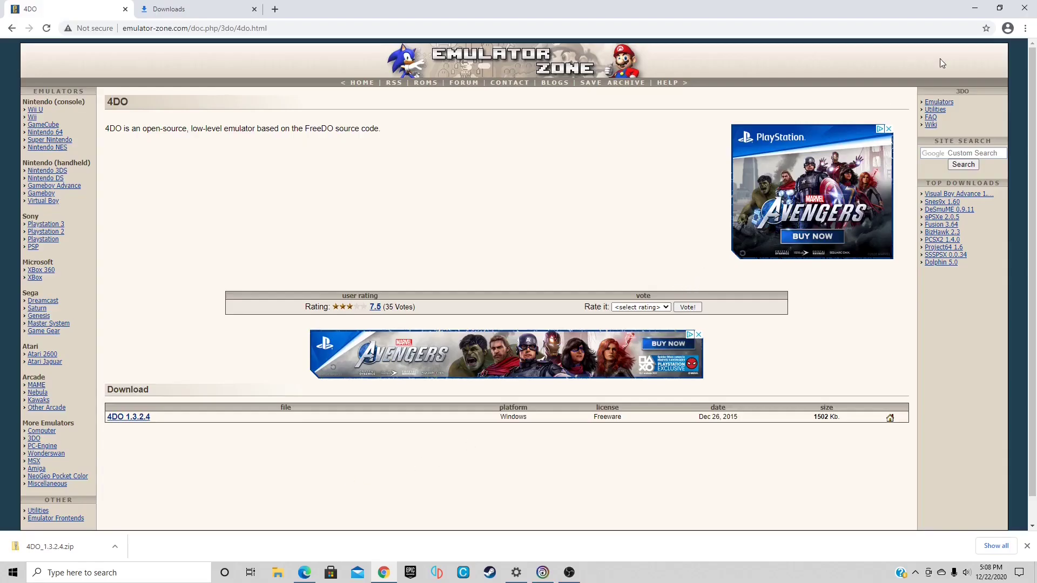
click(1026, 29)
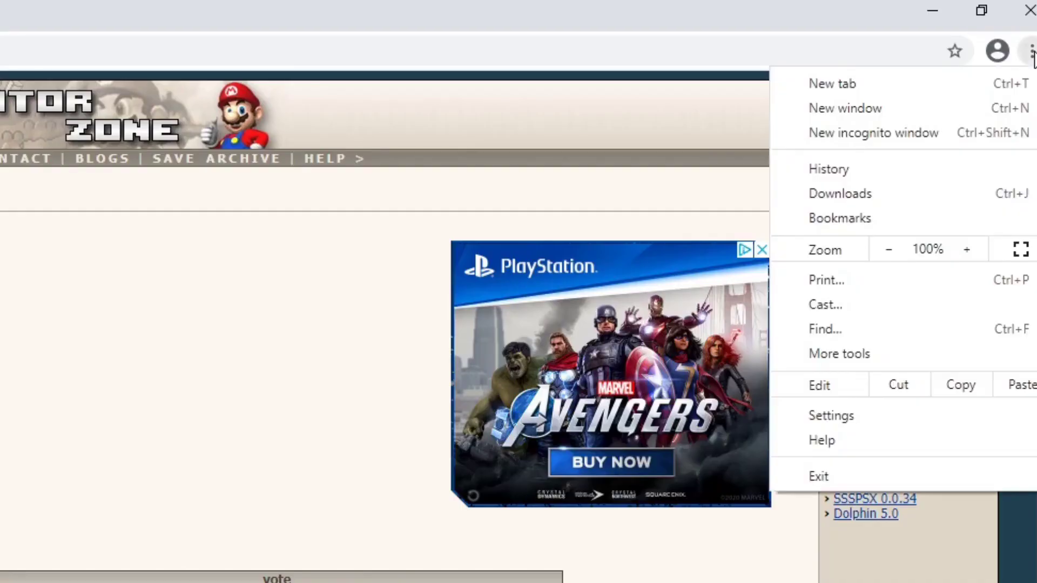
click(940, 99)
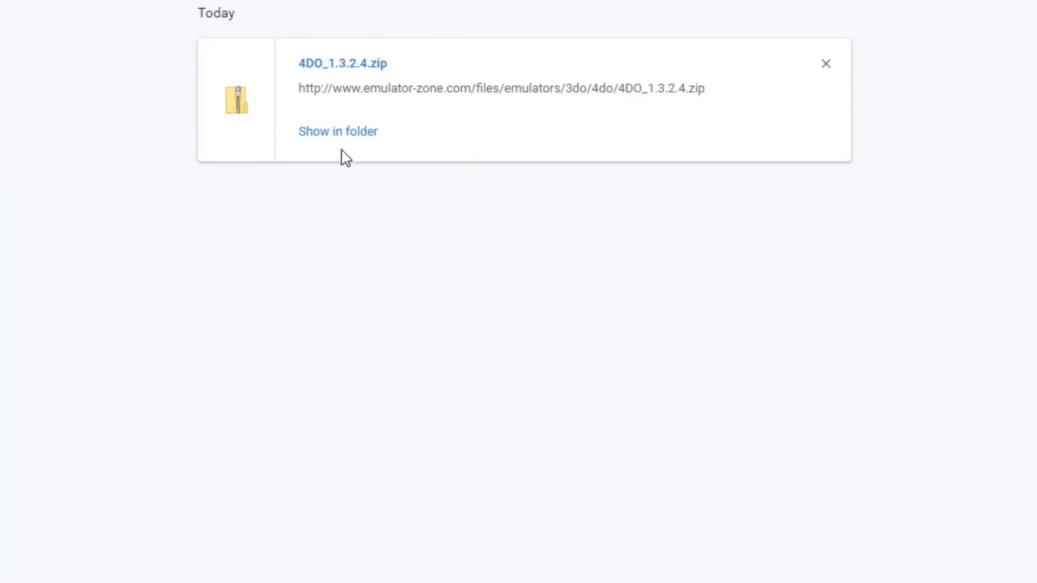
click(346, 135)
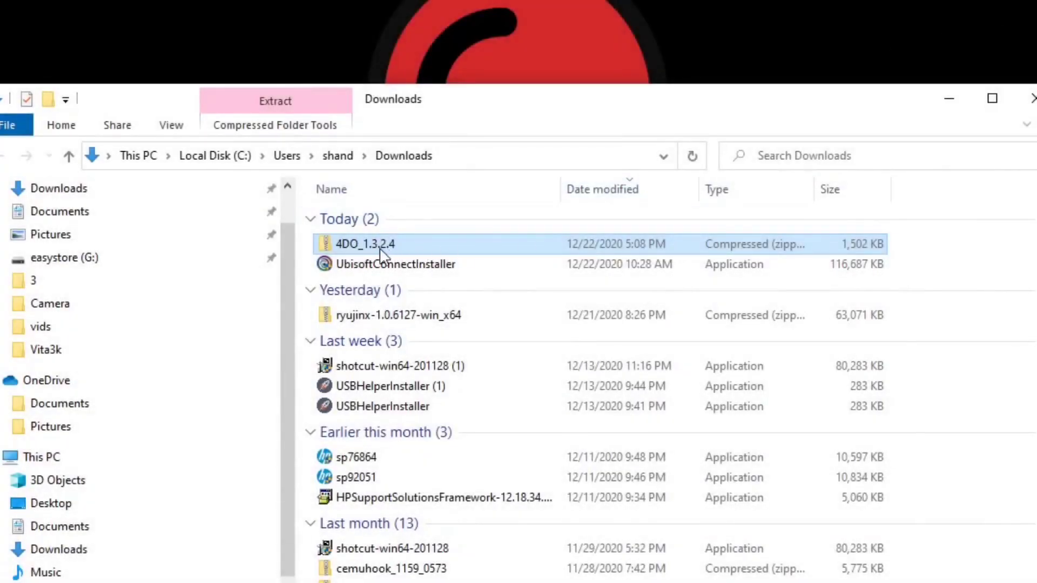
drag(373, 249, 34, 56)
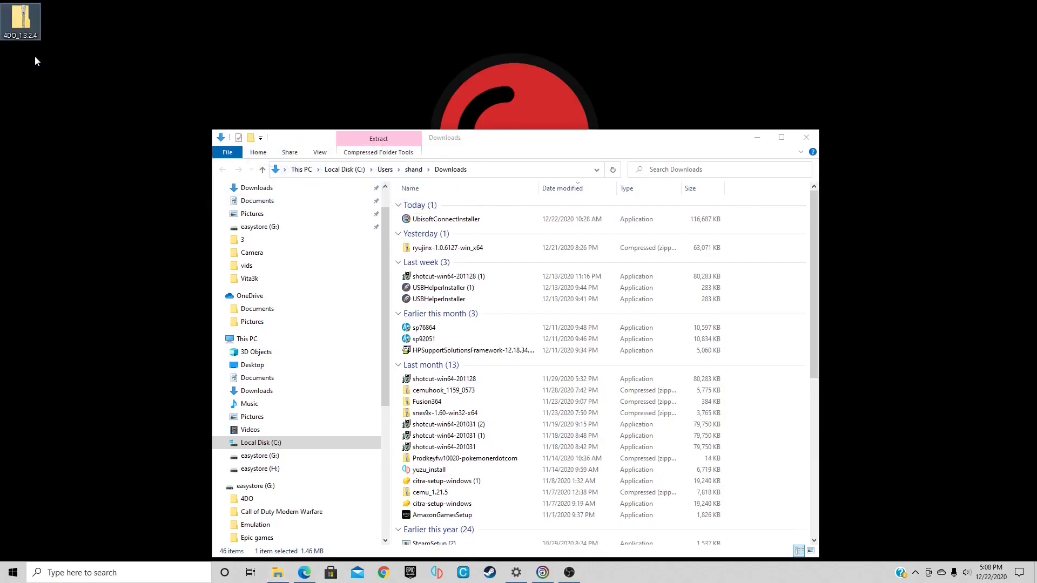
click(805, 138)
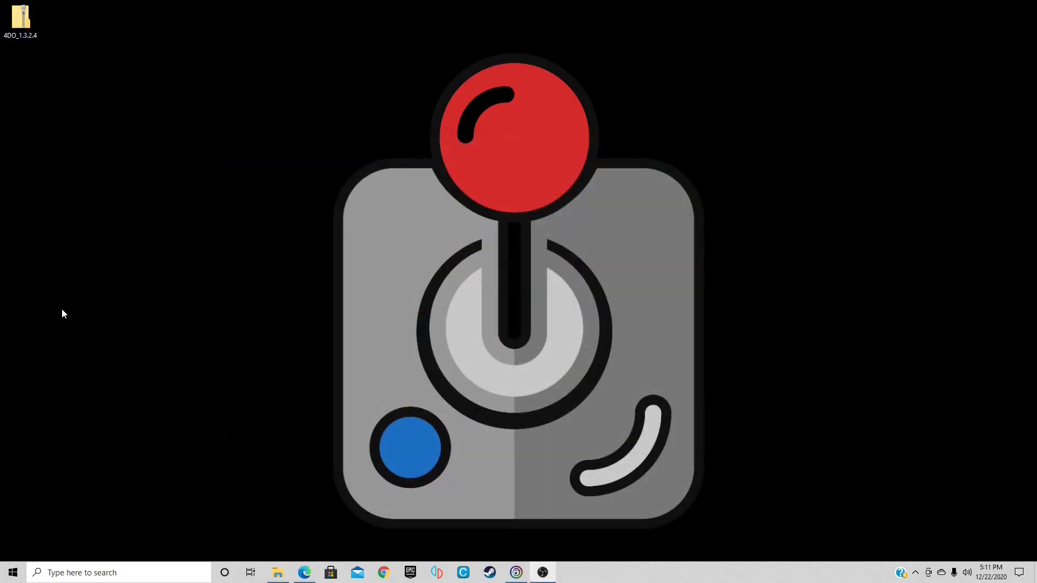
Create a desktop folder named 4do and put the 4DO_1.3.2.4 zip in it.
right_click(78, 214)
mouse_move(120, 274)
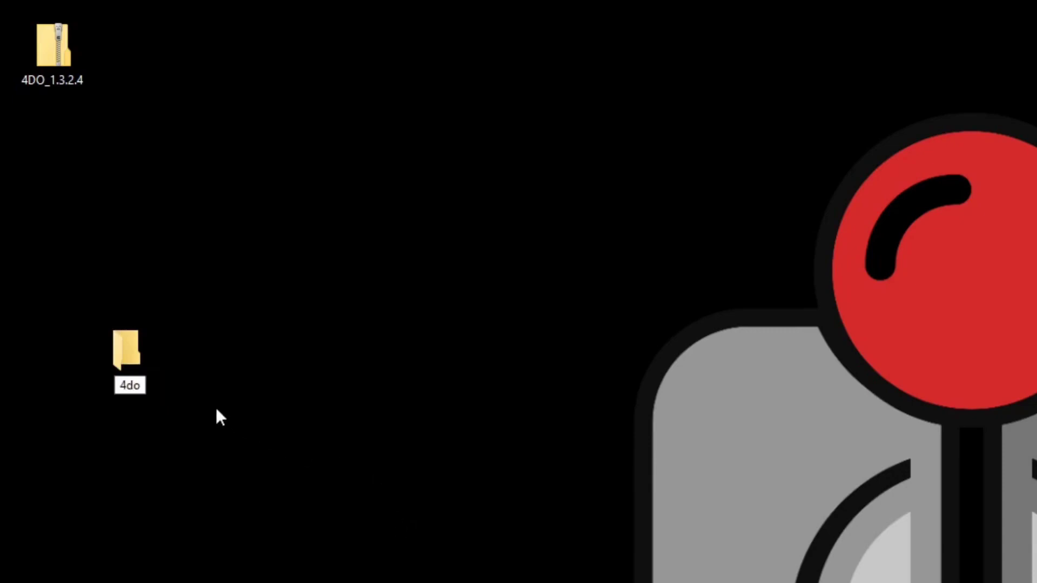
key(Return)
drag(110, 352, 151, 109)
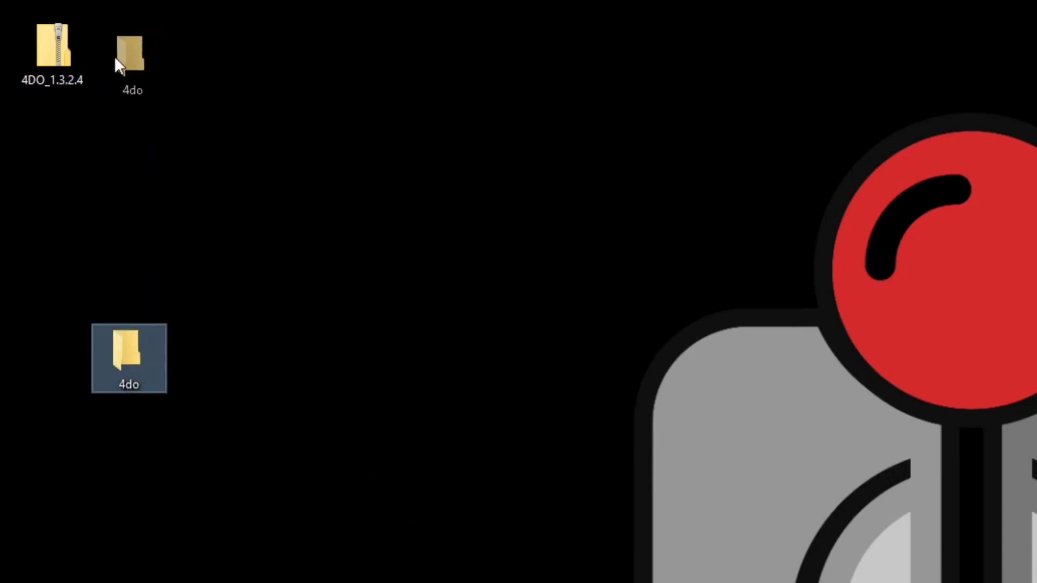
drag(115, 58, 116, 59)
click(368, 408)
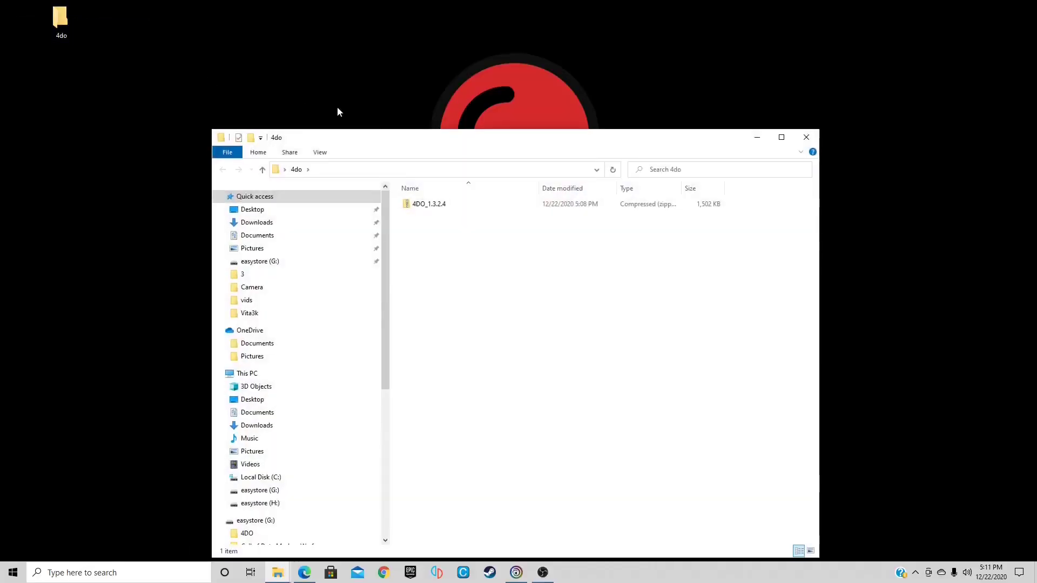
Extract the 4DO_1.3.2.4 archive directly into the 4do folder with 7-Zip.
drag(409, 133, 267, 51)
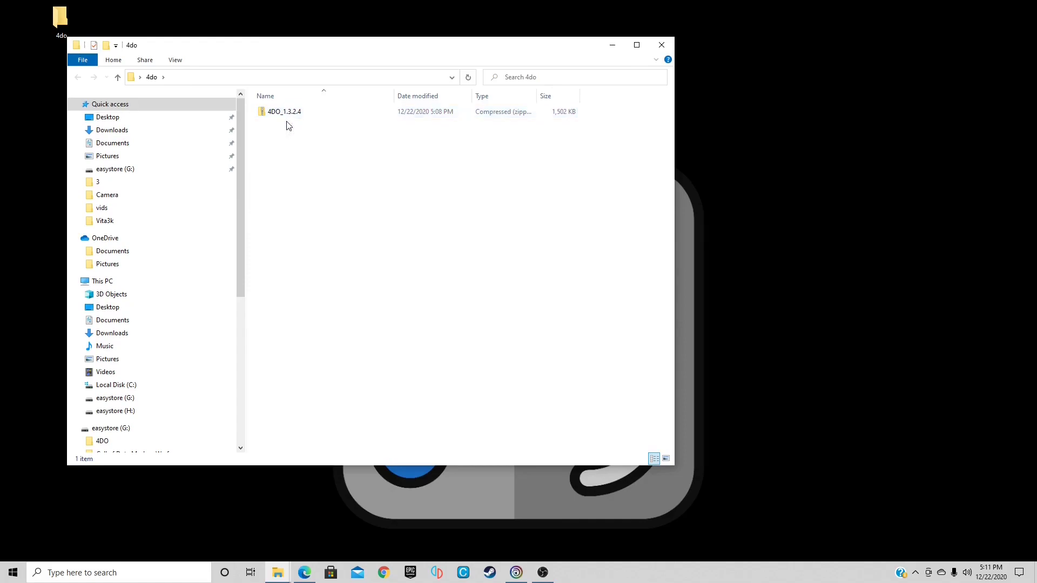
click(287, 116)
right_click(287, 116)
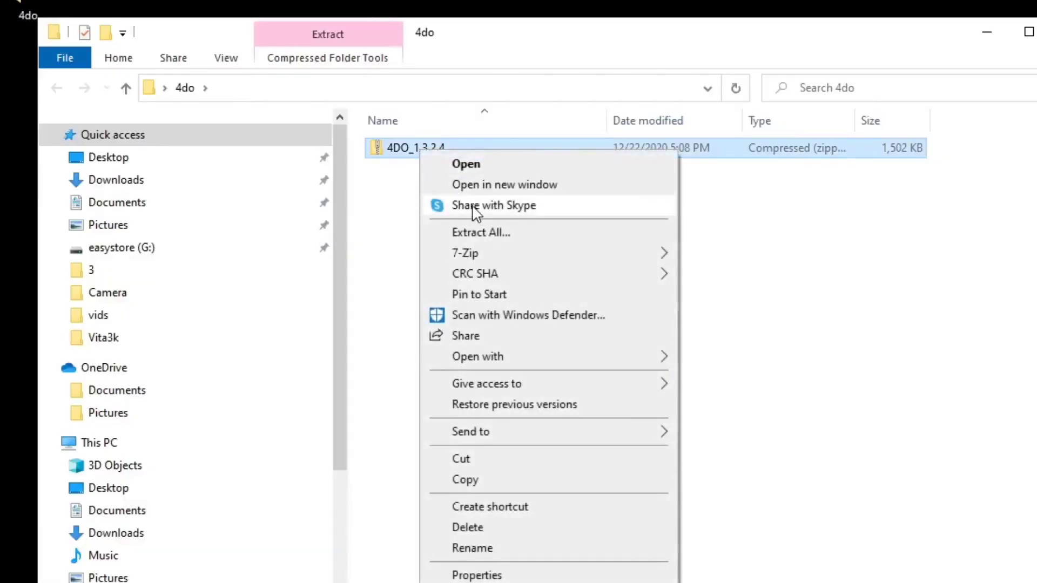
mouse_move(328, 173)
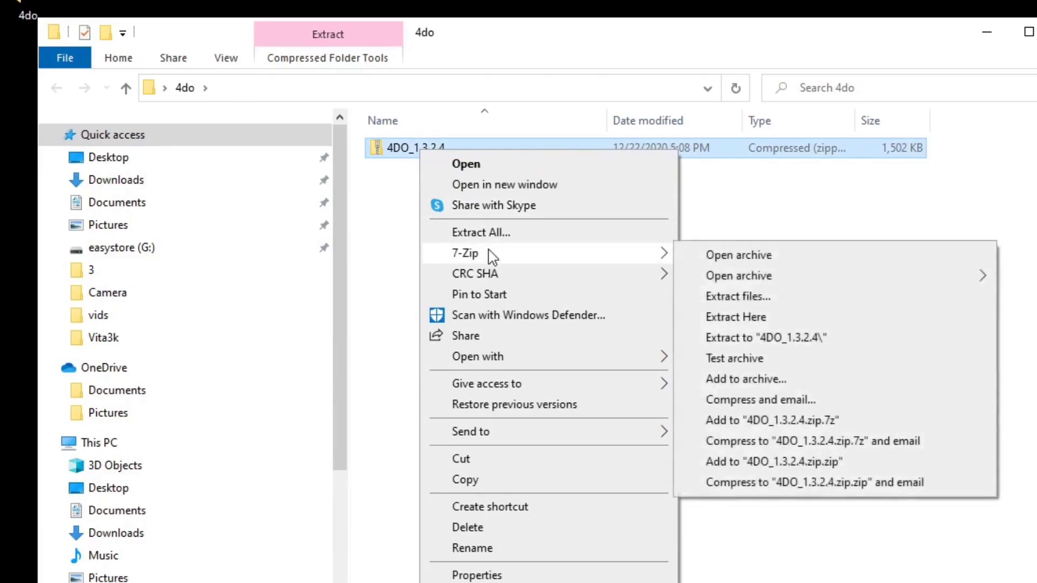
click(743, 318)
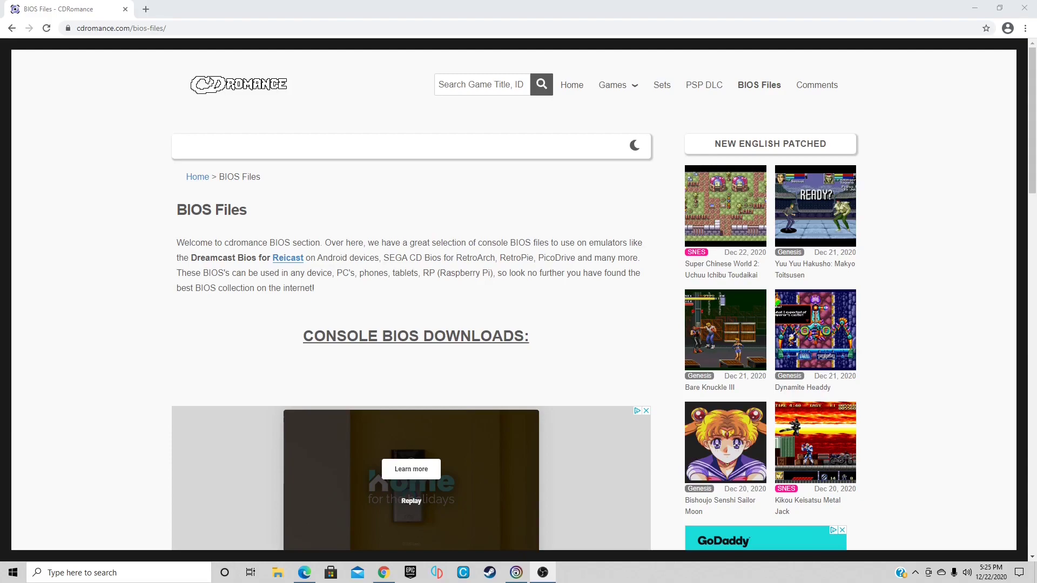
Download 3DO Bios.zip from the CDRomance BIOS list and move it from the Downloads folder to the desktop.
scroll(957, 370, down, 5)
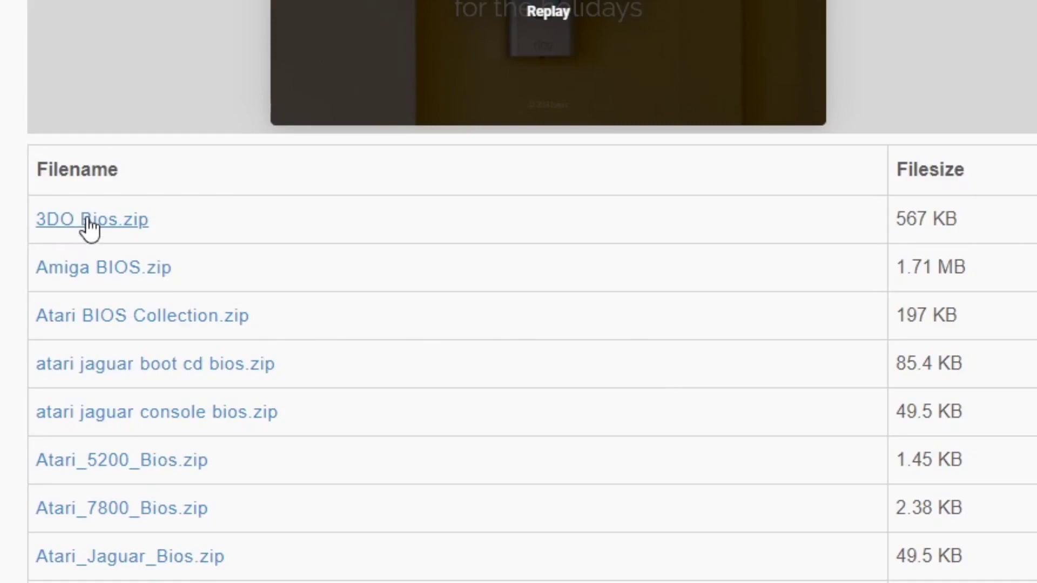
click(85, 227)
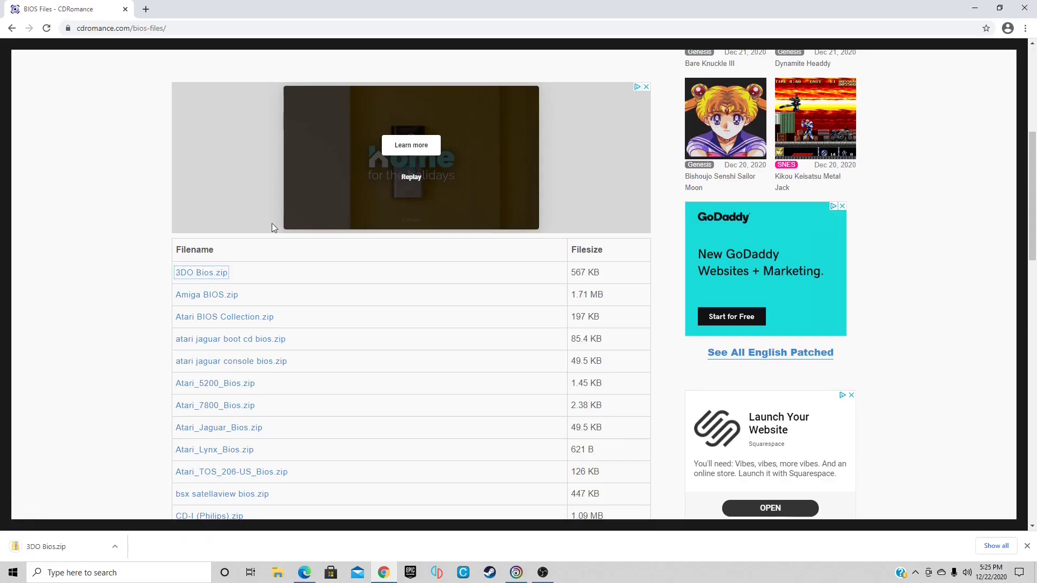
click(1025, 28)
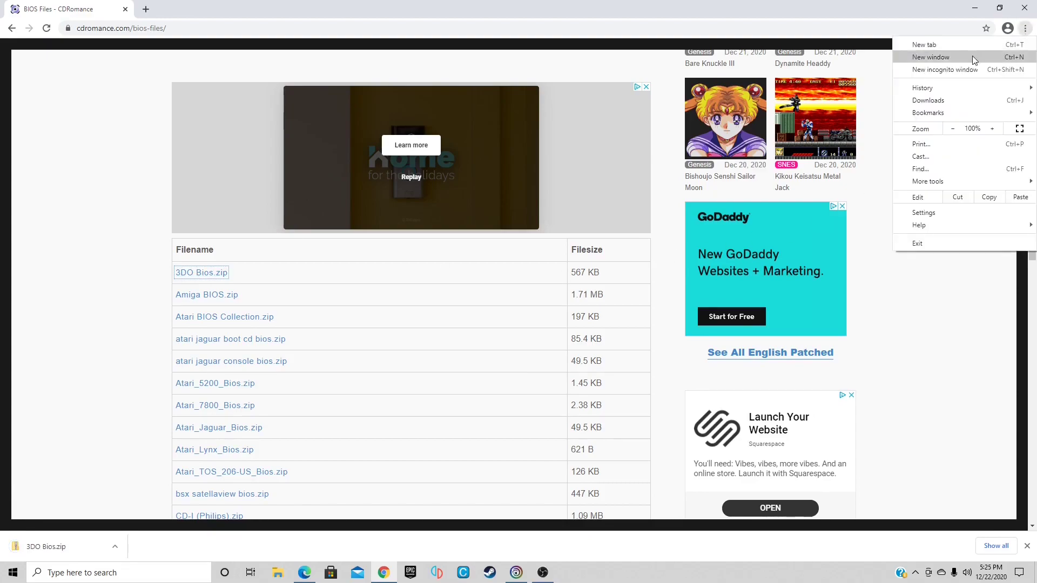
click(938, 98)
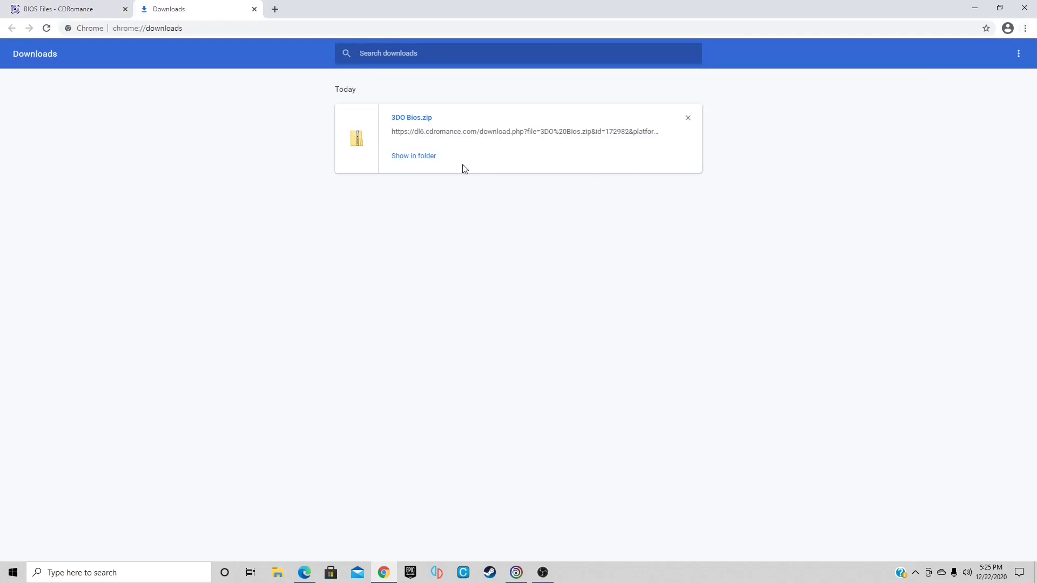
click(427, 161)
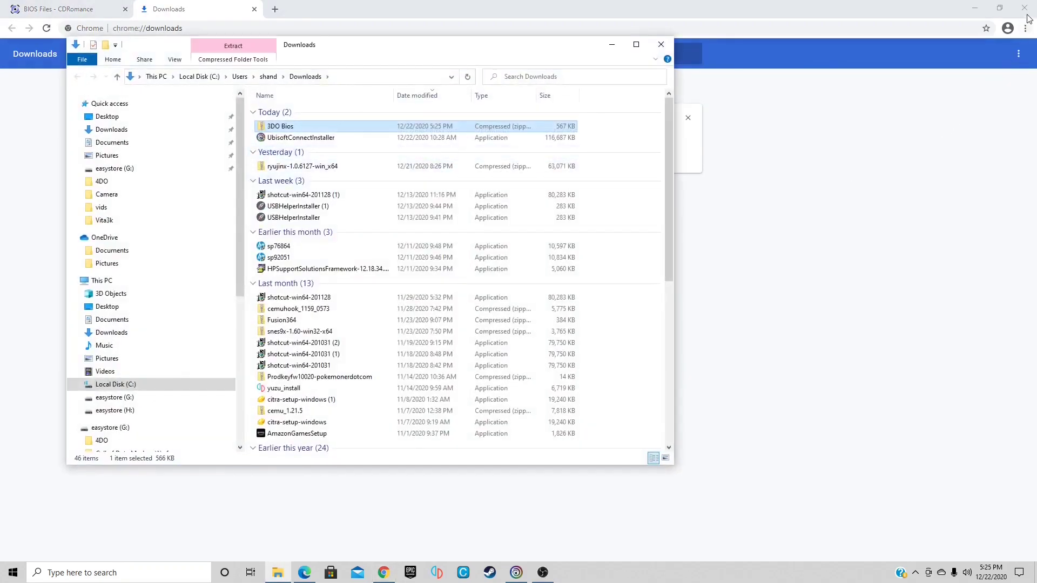
click(1025, 7)
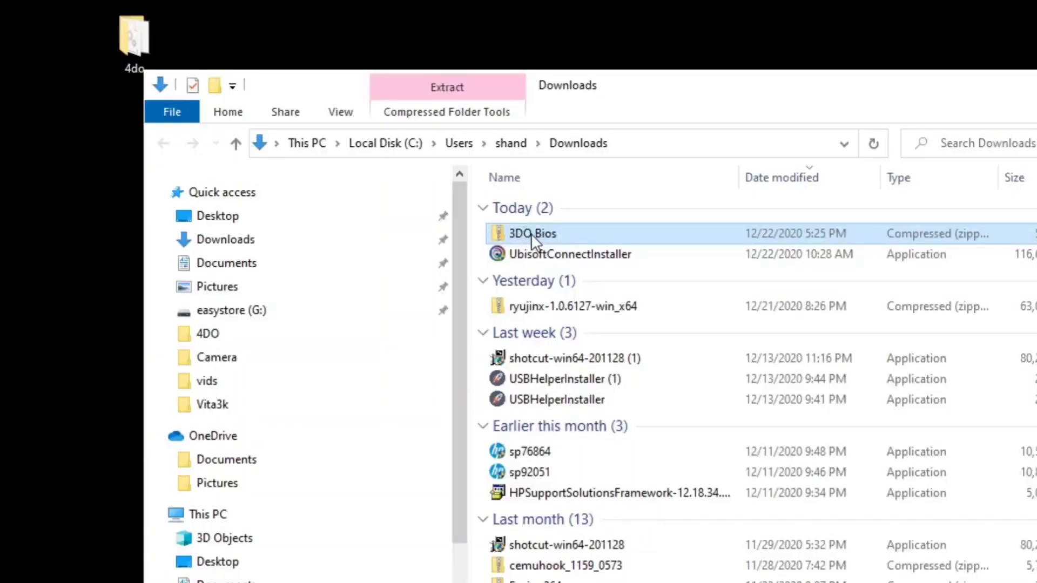
drag(531, 234, 51, 97)
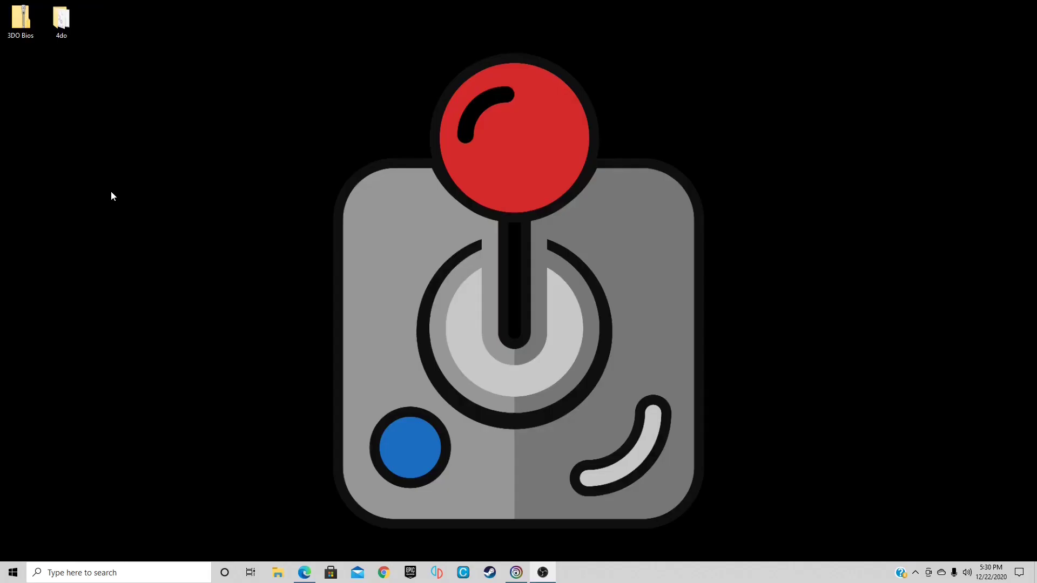
Copy 3DO - FZ-10.bin out of the 3DO Bios archive into the 4do desktop folder.
double_click(21, 20)
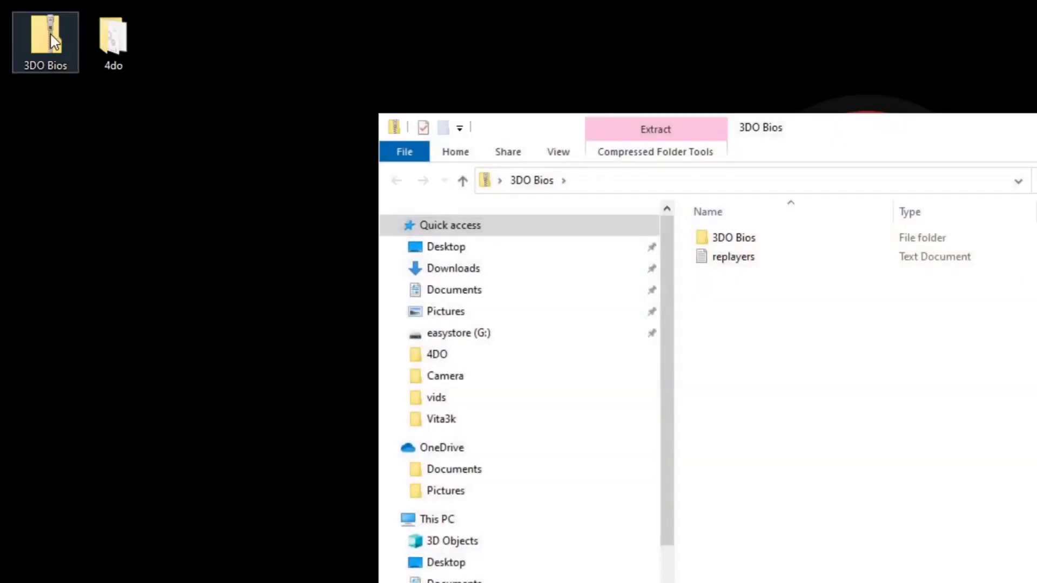
double_click(764, 241)
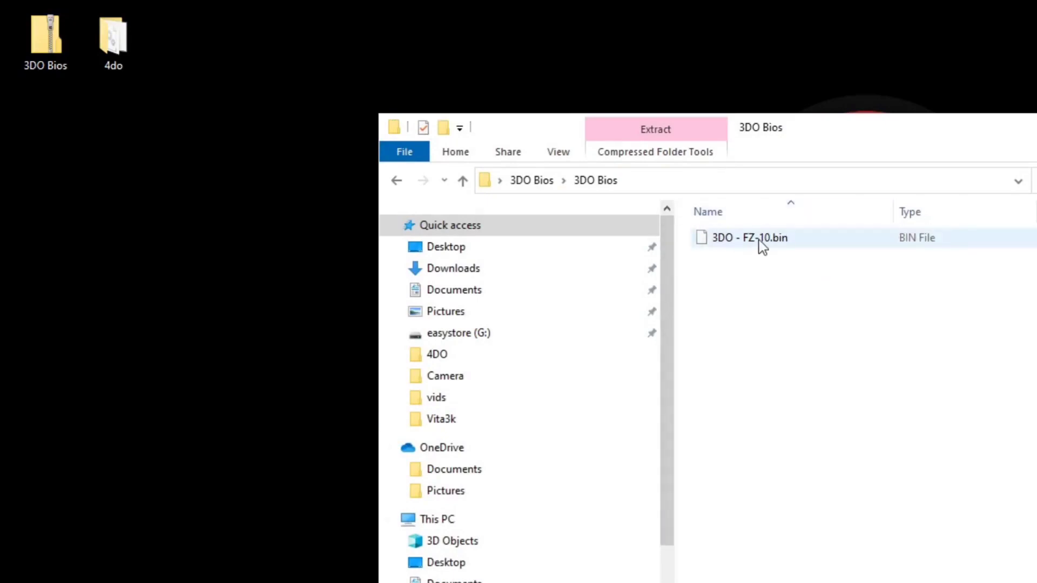
drag(760, 239, 125, 43)
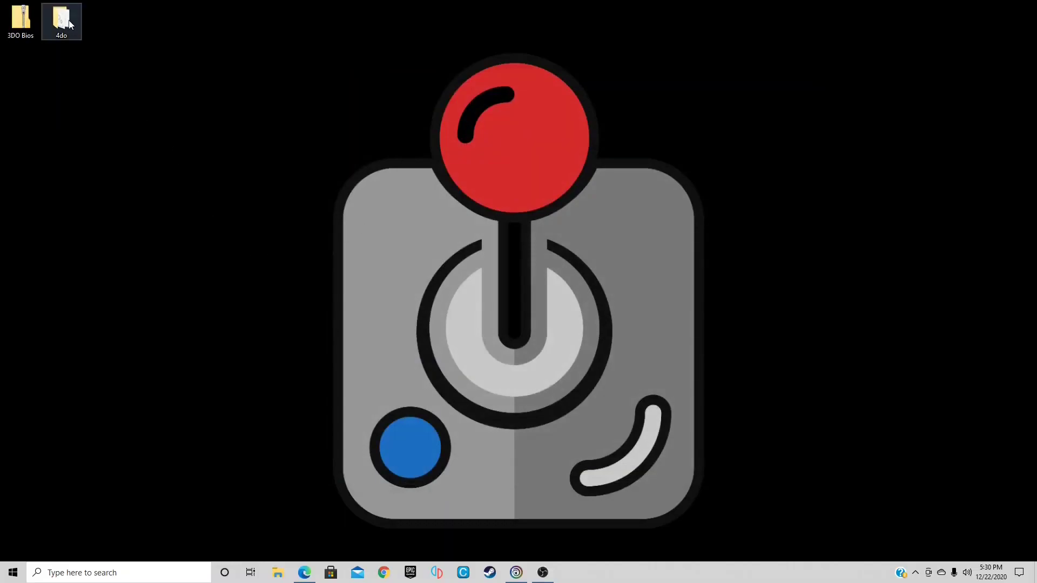
Launch 4DO from the 4do folder and load 3DO - FZ-10.bin as its BIOS ROM.
double_click(63, 20)
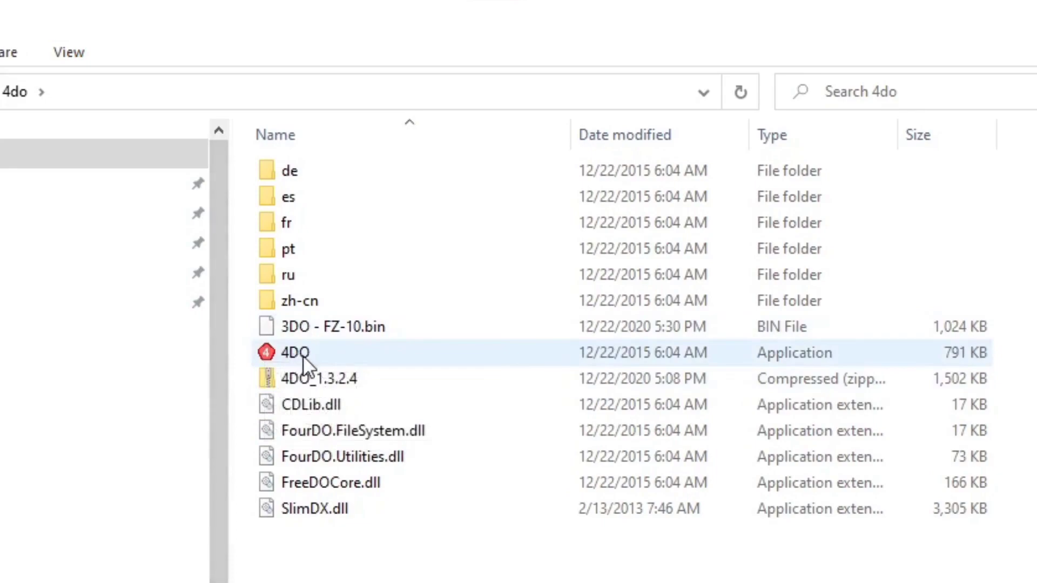
double_click(297, 350)
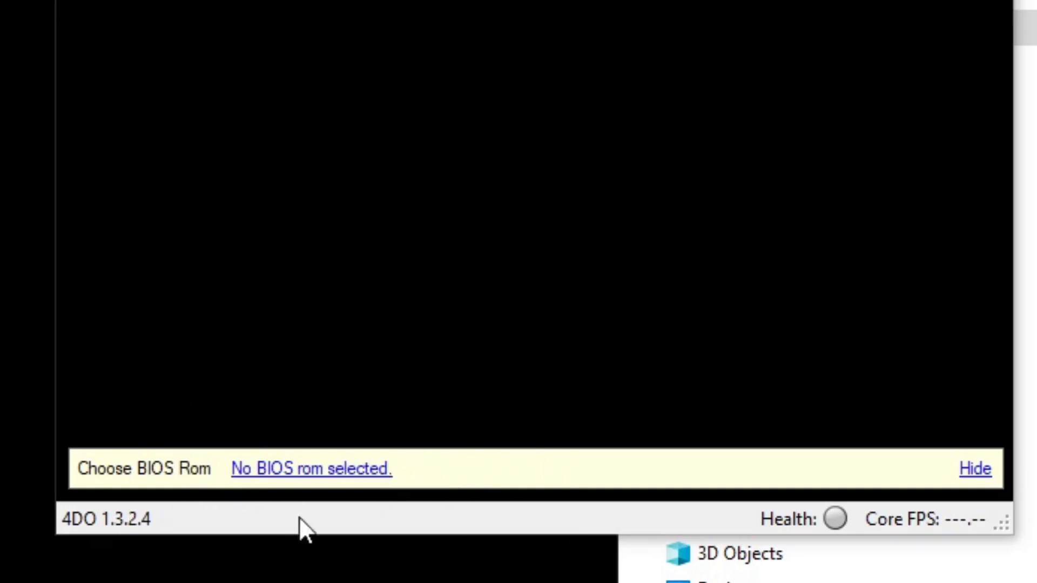
click(323, 474)
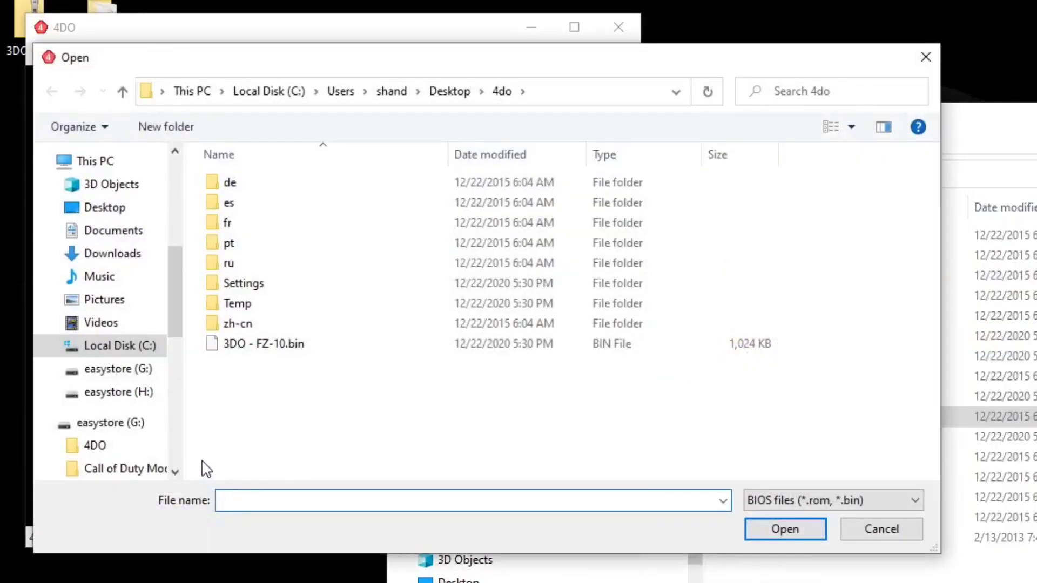
click(126, 213)
double_click(241, 205)
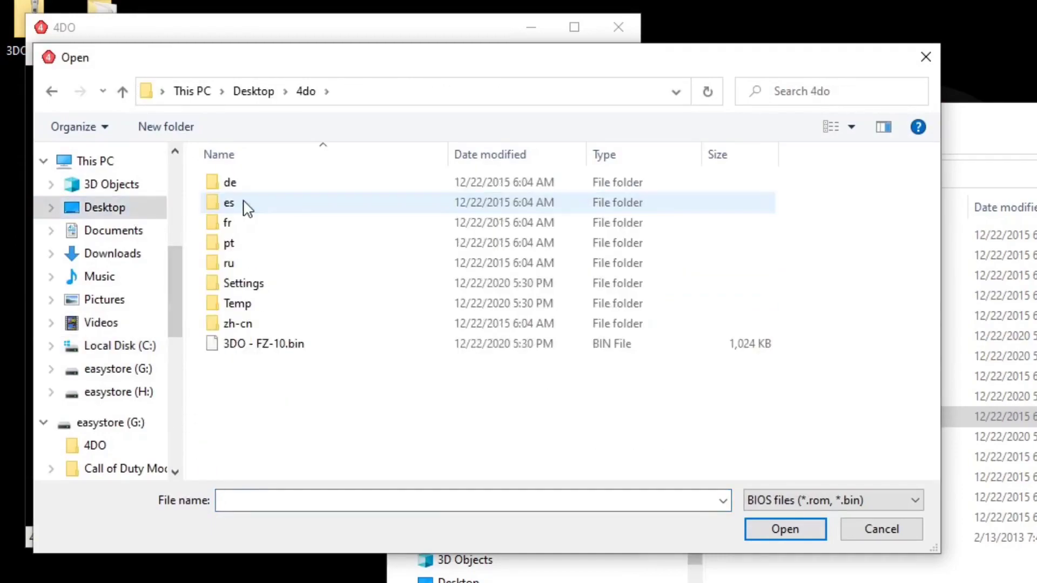
click(289, 346)
click(788, 531)
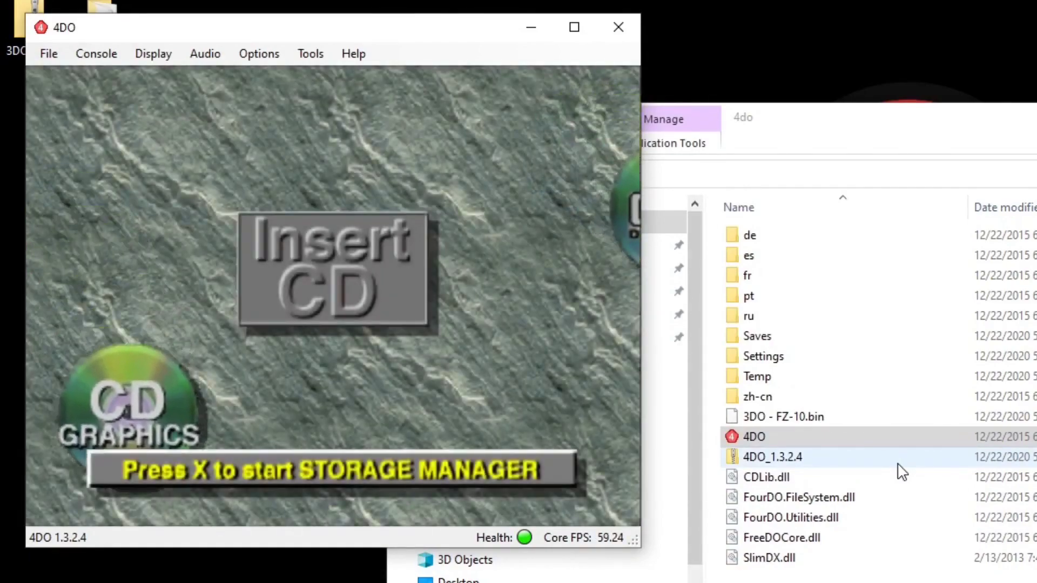
click(956, 571)
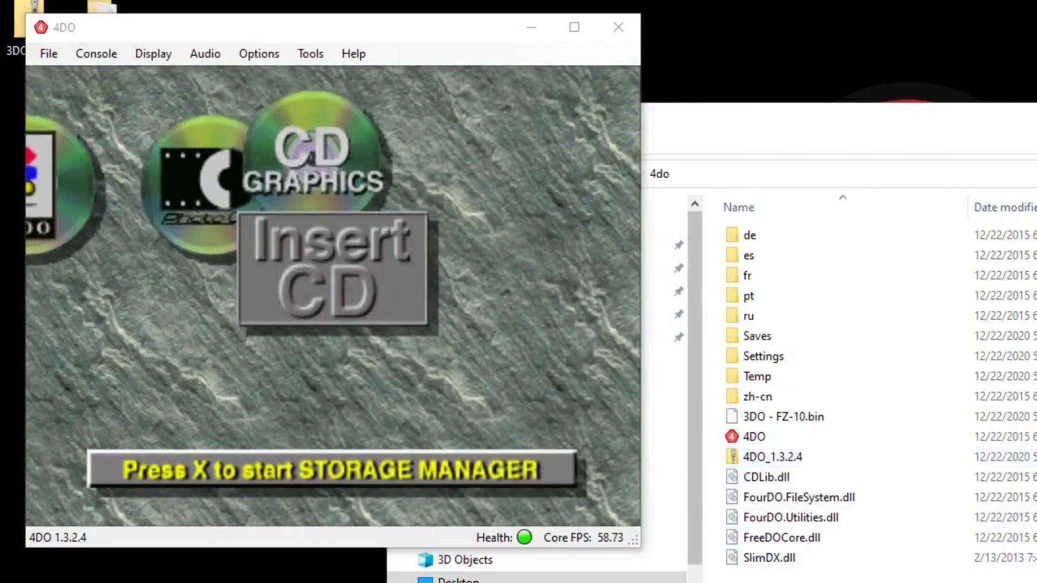
click(436, 481)
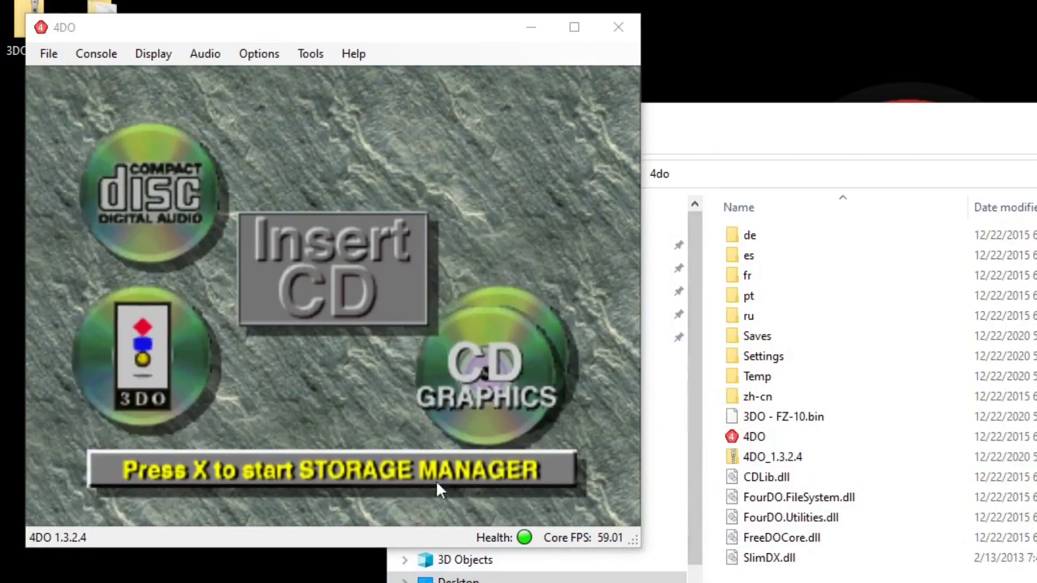
Add a Player 1 binding set and map all controls to the gamepad, with A, B and C on buttons 0, 1 and 3.
click(241, 53)
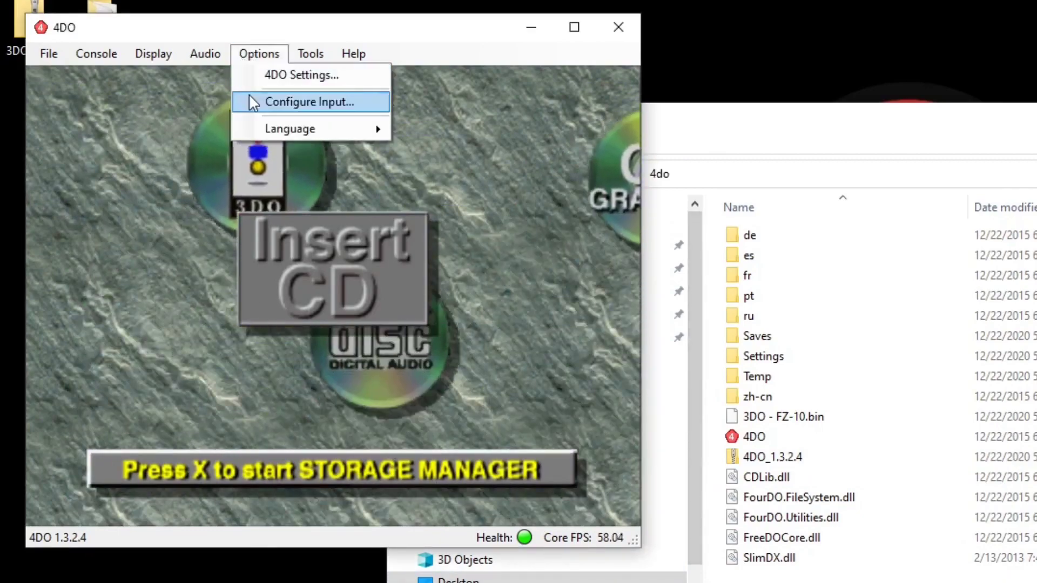
click(271, 103)
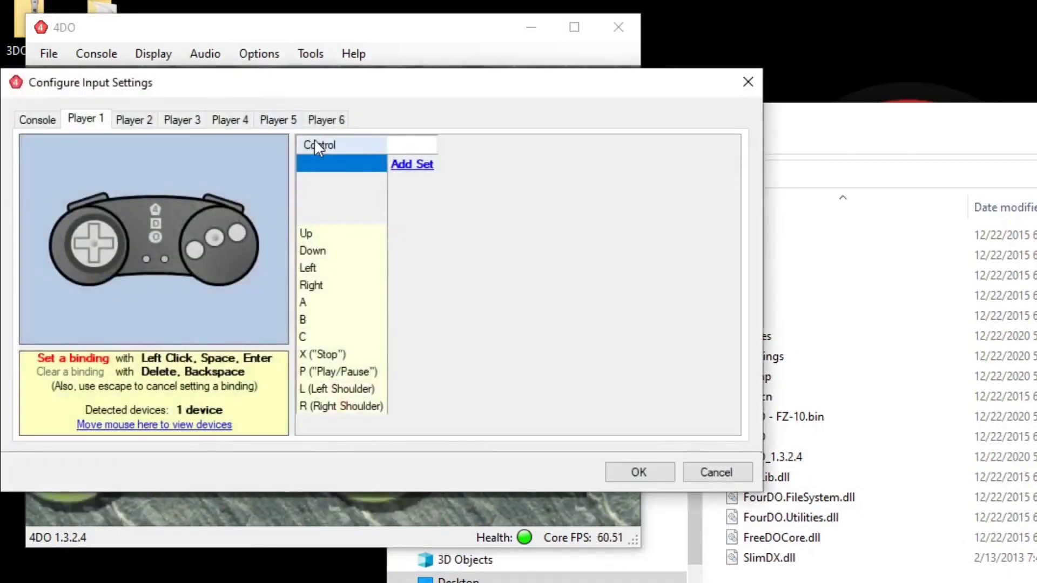
click(431, 168)
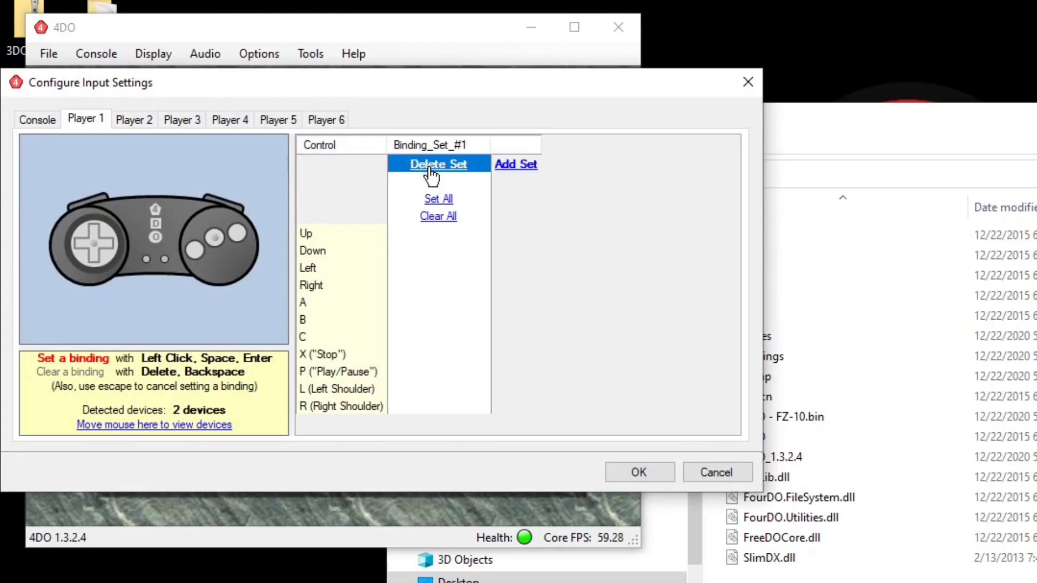
click(455, 200)
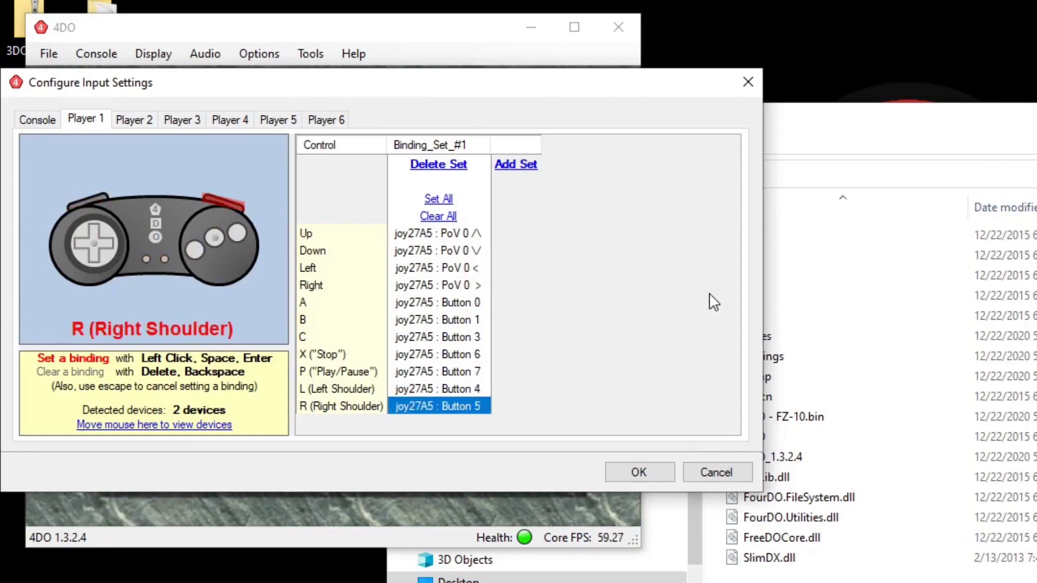
click(632, 473)
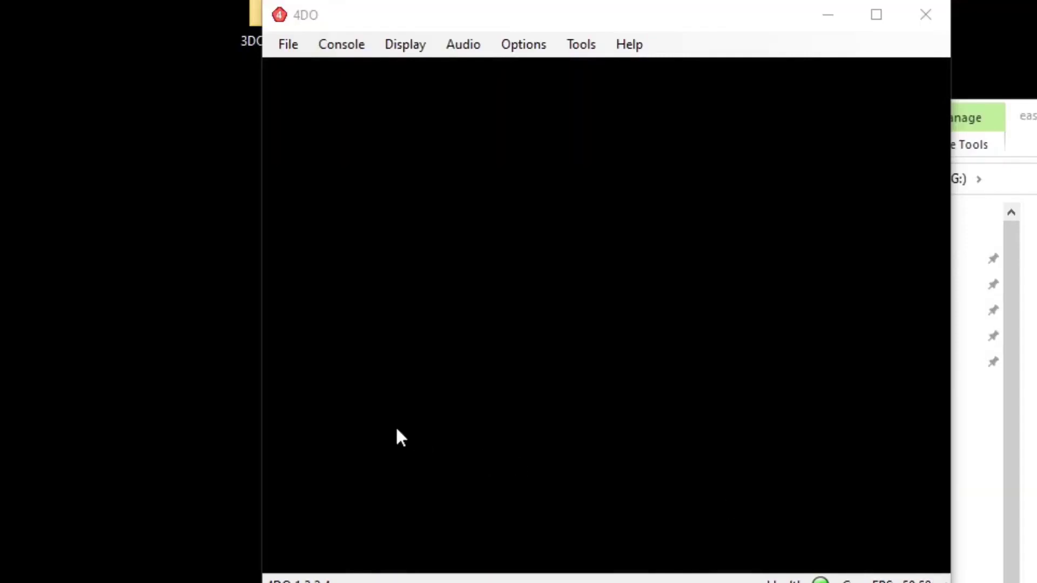
Open the CD image Gex (USA, Europe).cue from the desktop's 3DO folder and switch the game to full screen.
click(290, 43)
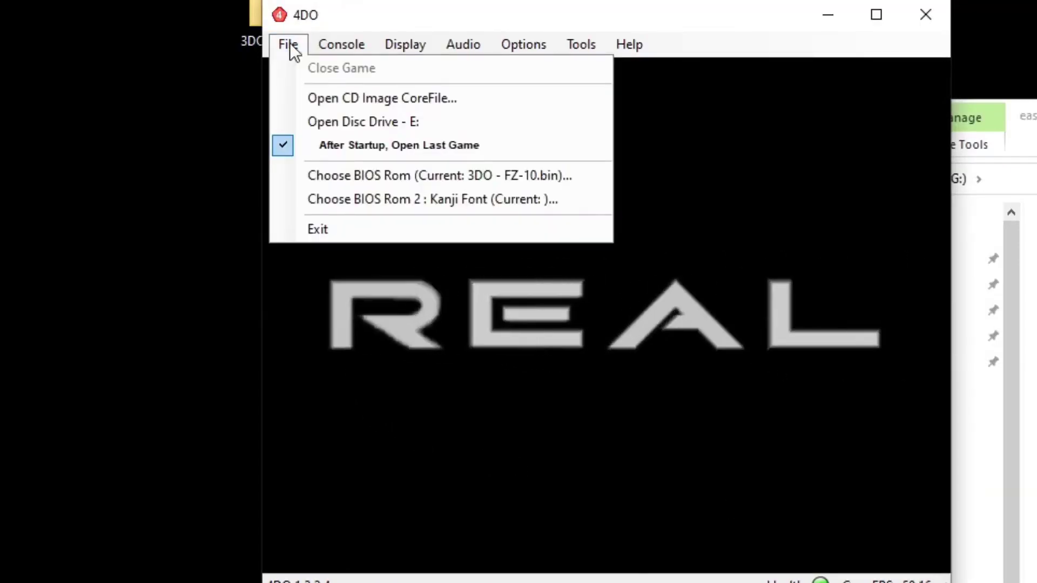
click(298, 94)
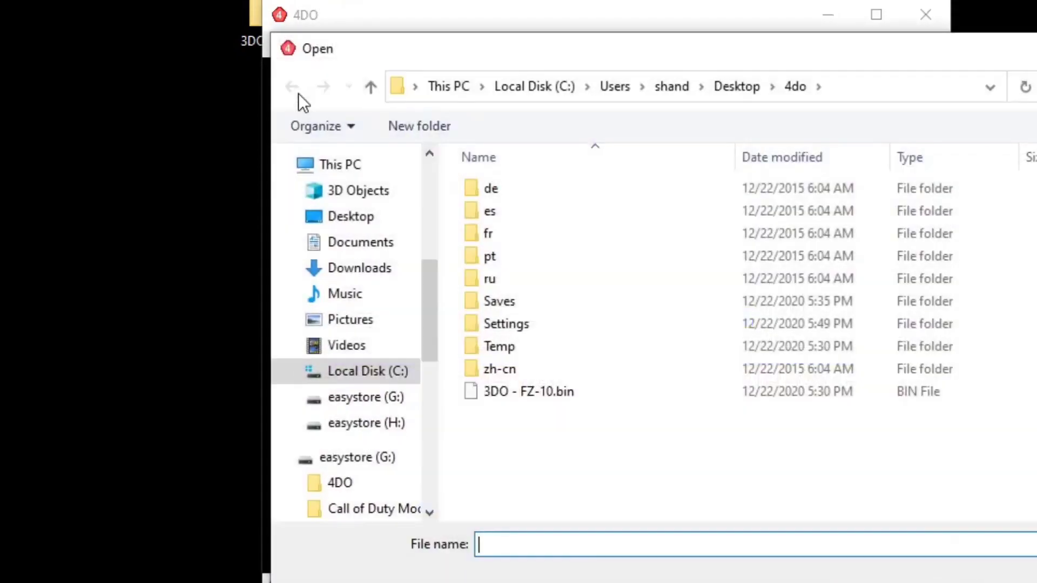
click(351, 222)
double_click(499, 188)
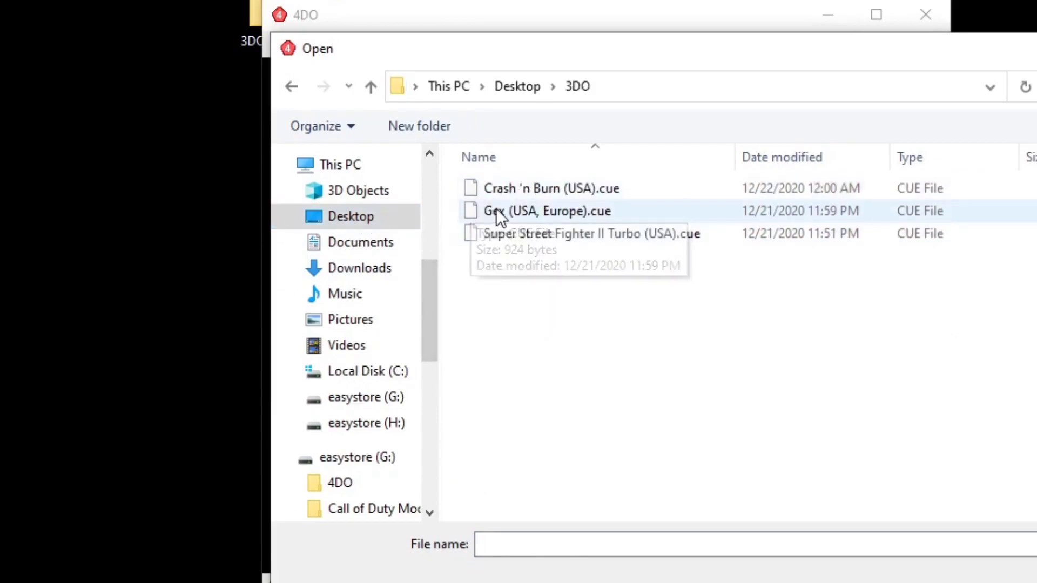
double_click(496, 210)
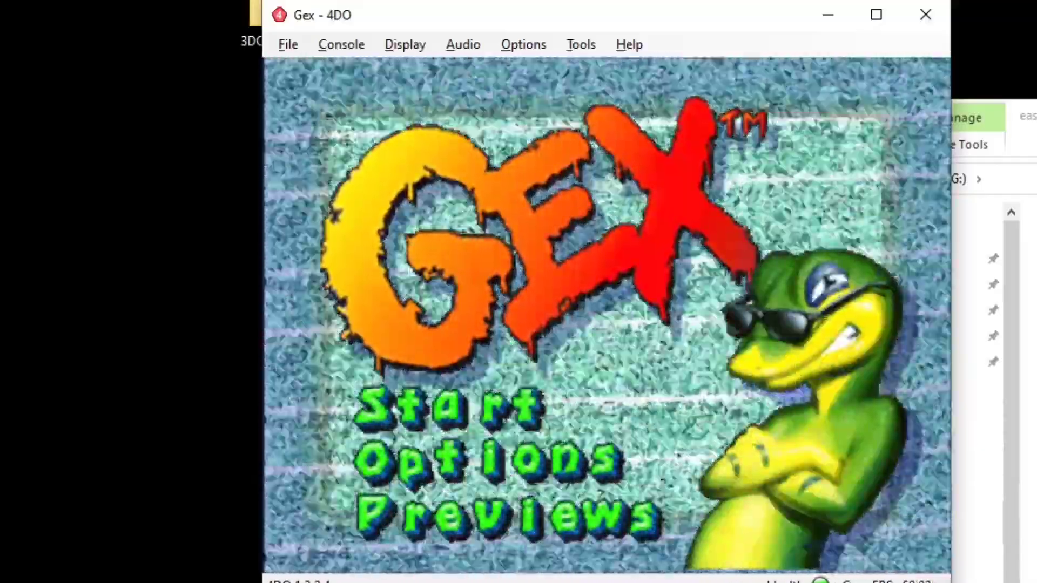
key(alt+Return)
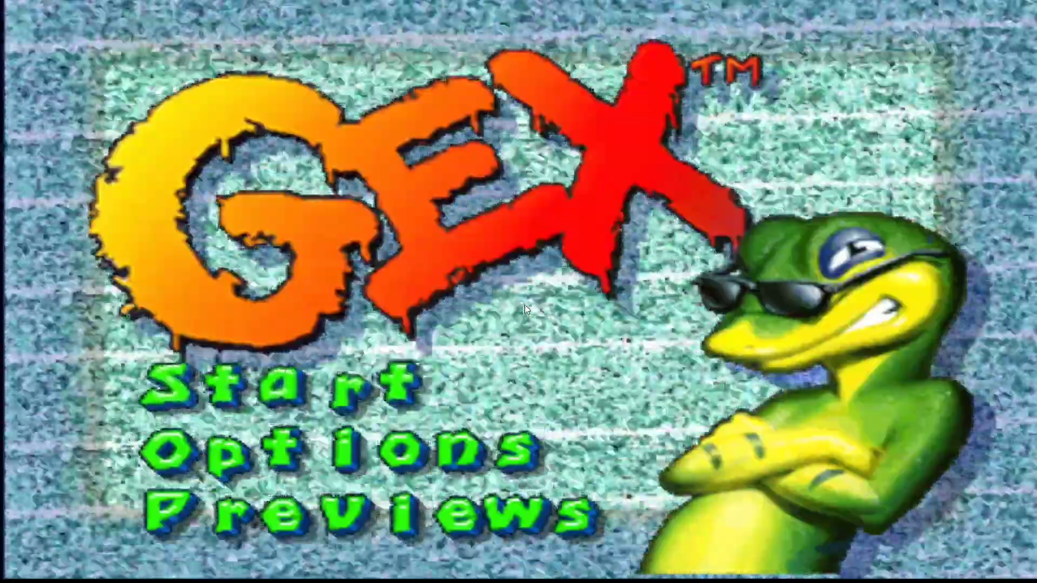